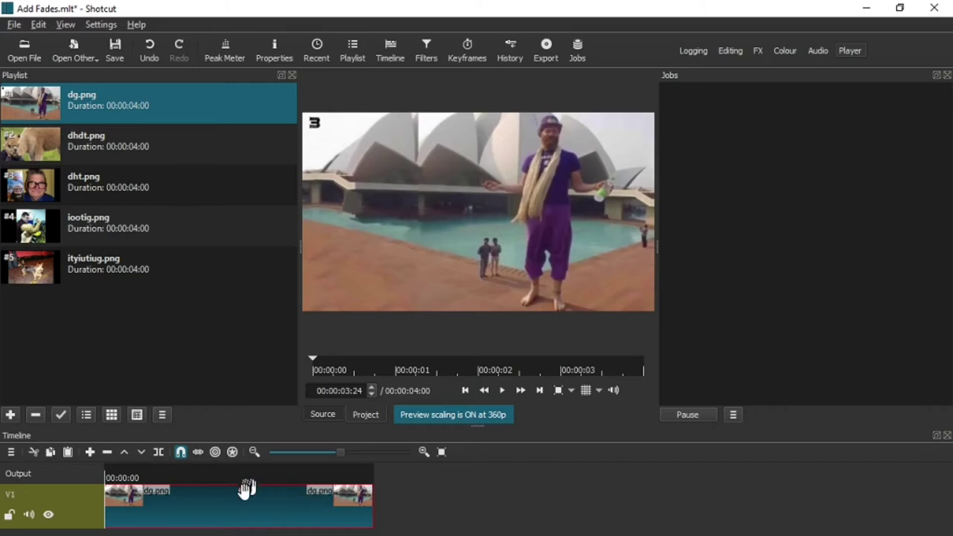
- Place dhdt.png on V1 after dg.png and remove the gap between them
{"action": "left_click_drag", "start_coordinate": [370, 487], "coordinate": [301, 485]}
{"action": "left_click", "coordinate": [81, 143]}
{"action": "left_click_drag", "start_coordinate": [81, 144], "coordinate": [227, 300]}
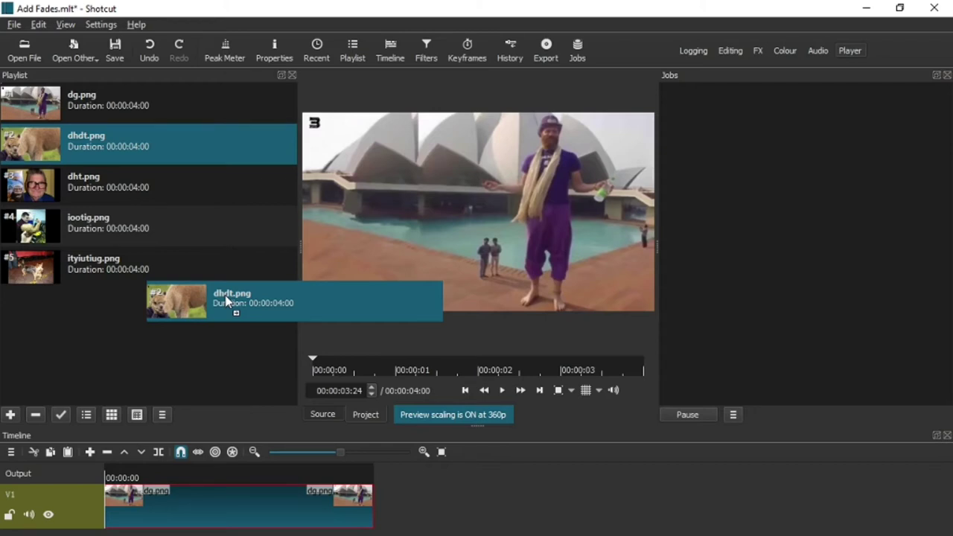
{"action": "left_click_drag", "start_coordinate": [226, 300], "coordinate": [505, 499]}
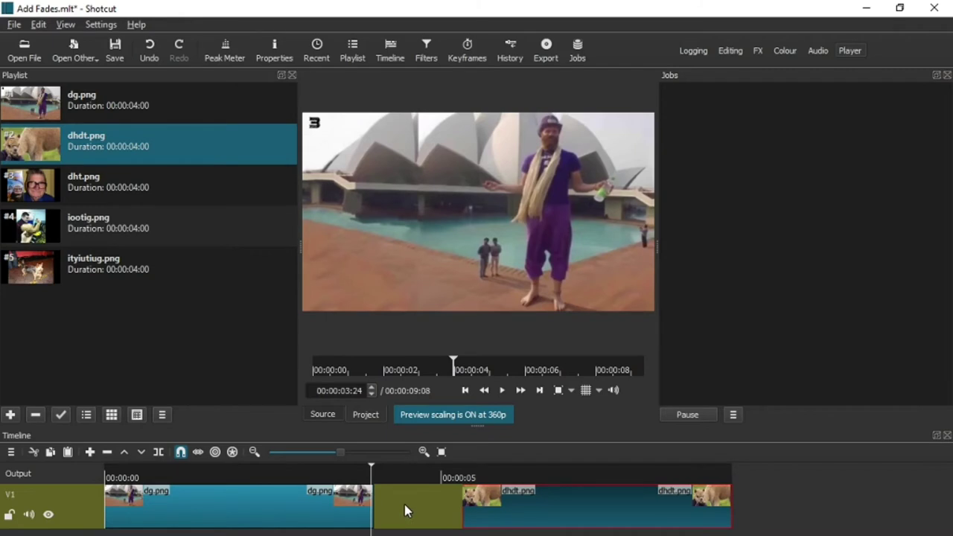
{"action": "right_click", "coordinate": [404, 504]}
{"action": "left_click", "coordinate": [423, 512]}
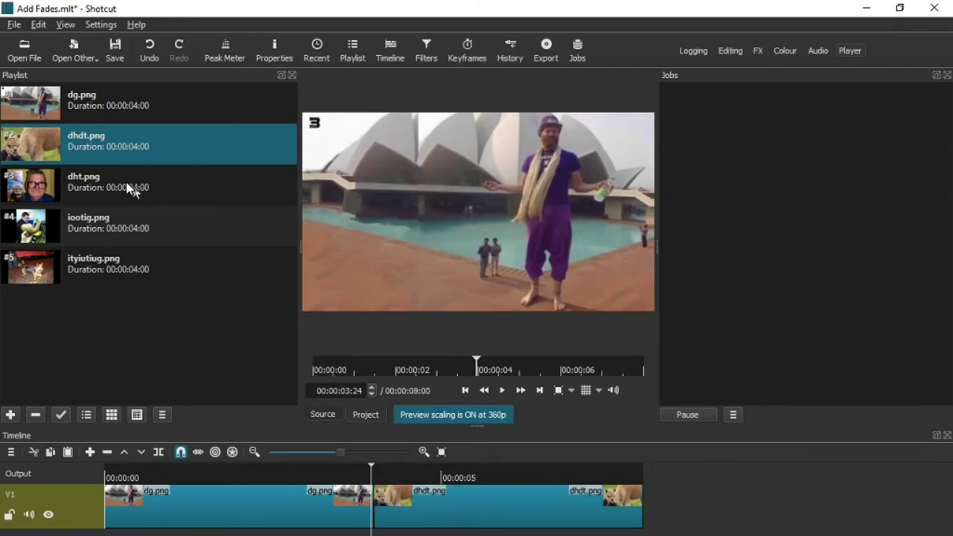
- Drop dht.png onto V1 and slide it left until it butts against dhdt.png
{"action": "left_click_drag", "start_coordinate": [127, 188], "coordinate": [645, 491]}
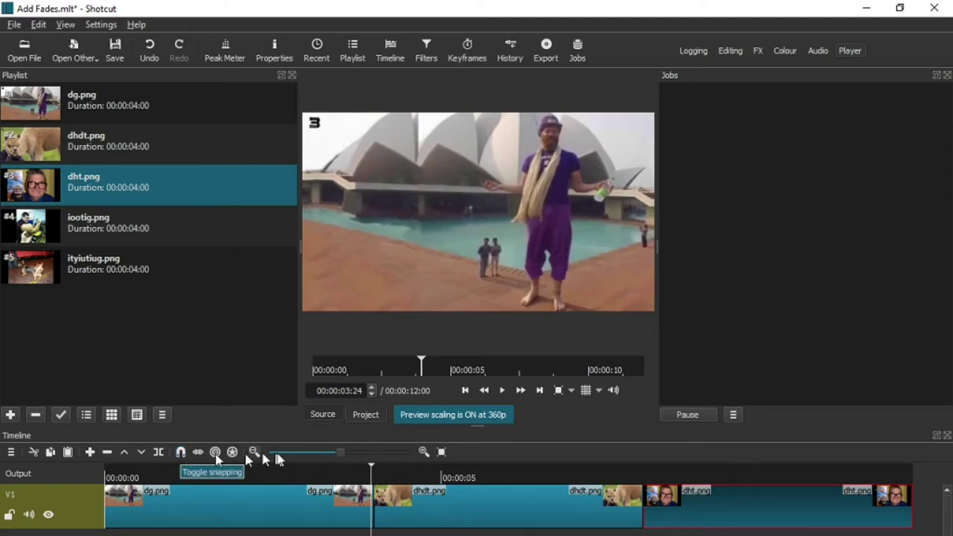
{"action": "left_click_drag", "start_coordinate": [700, 502], "coordinate": [760, 512]}
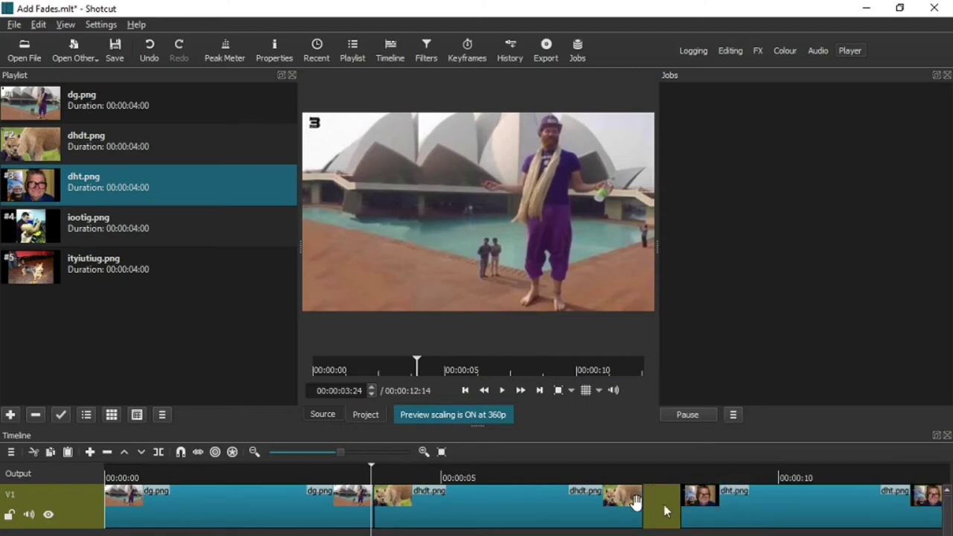
{"action": "left_click", "coordinate": [158, 453]}
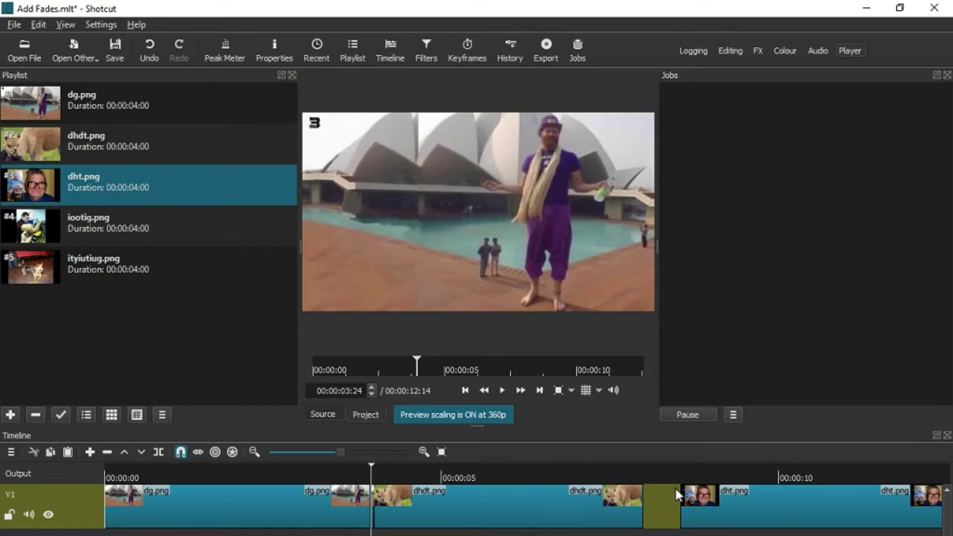
{"action": "left_click_drag", "start_coordinate": [696, 498], "coordinate": [654, 509]}
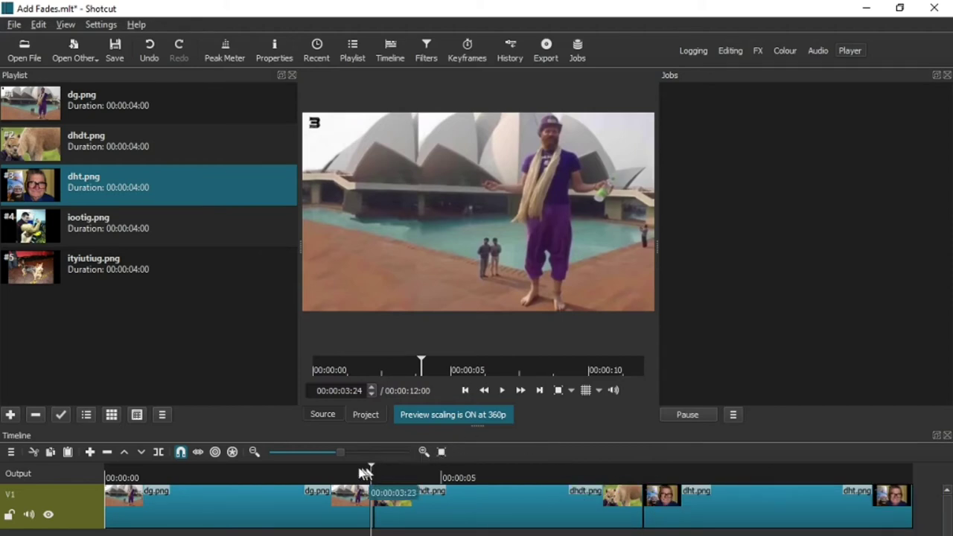
{"action": "left_click", "coordinate": [319, 474]}
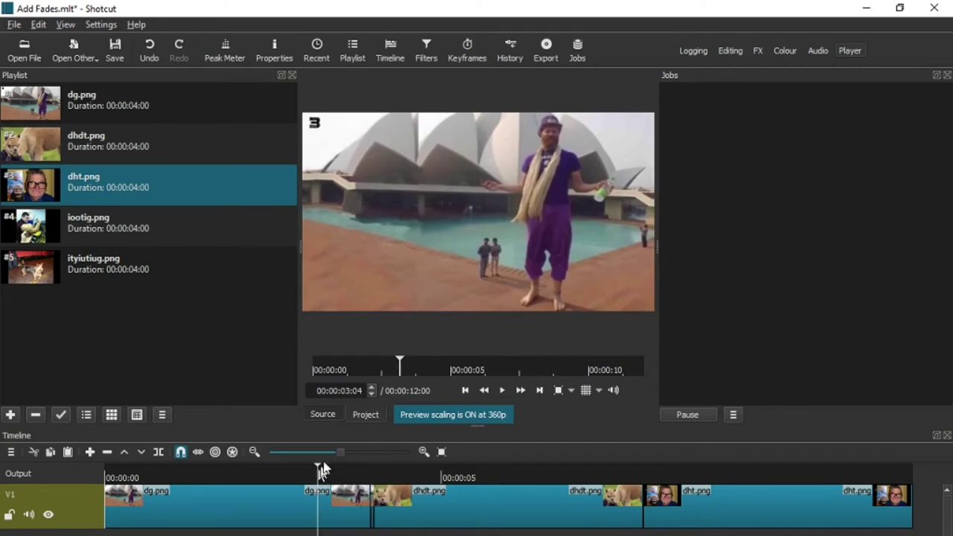
{"action": "left_click", "coordinate": [503, 391]}
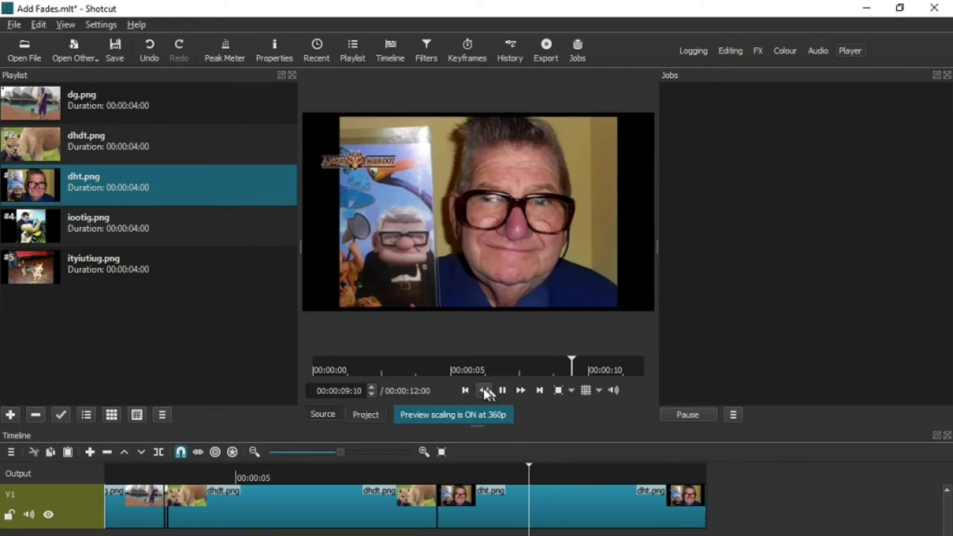
{"action": "left_click", "coordinate": [471, 390]}
{"action": "left_click", "coordinate": [467, 390]}
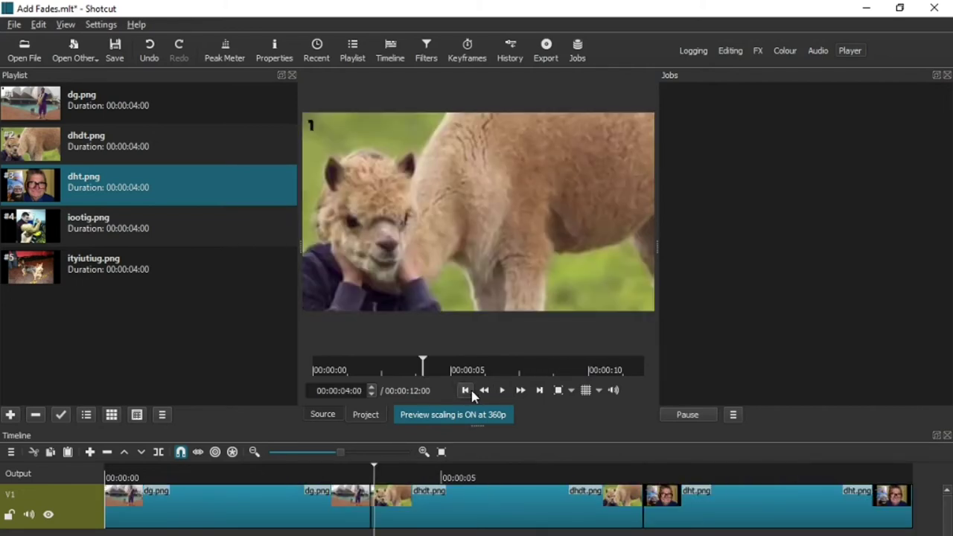
{"action": "key", "text": "Left"}
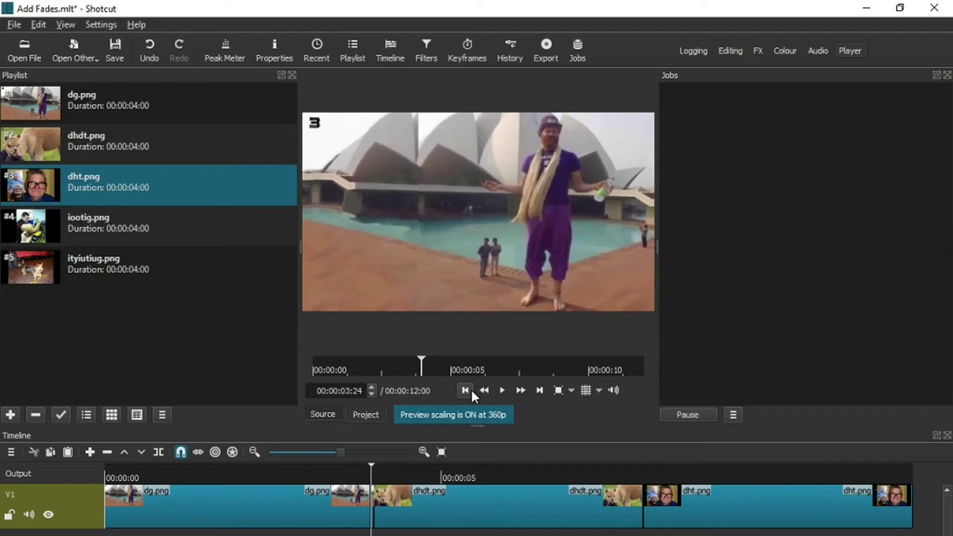
{"action": "left_click", "coordinate": [470, 390]}
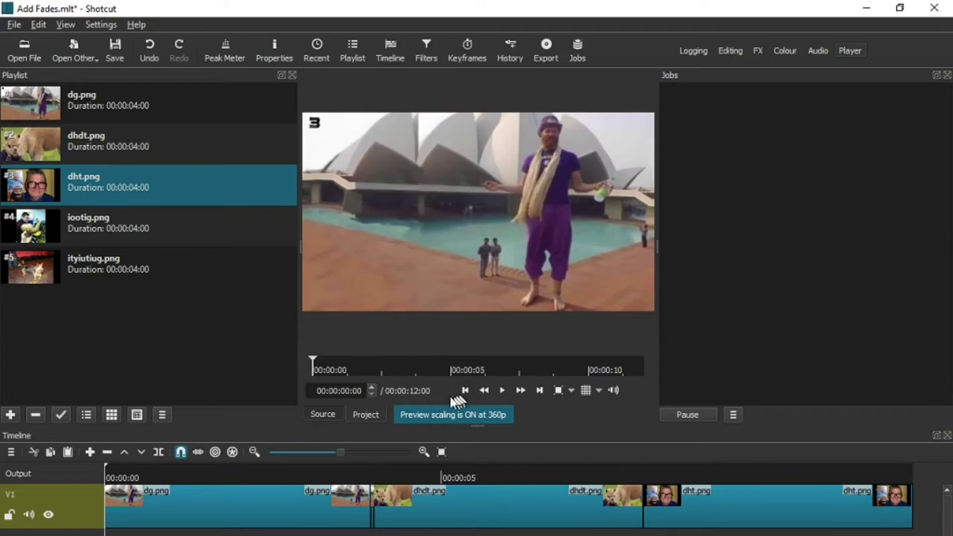
- Give dg.png a roughly 13-frame fade-out and preview it from 00:00:02:21
{"action": "left_click", "coordinate": [297, 480]}
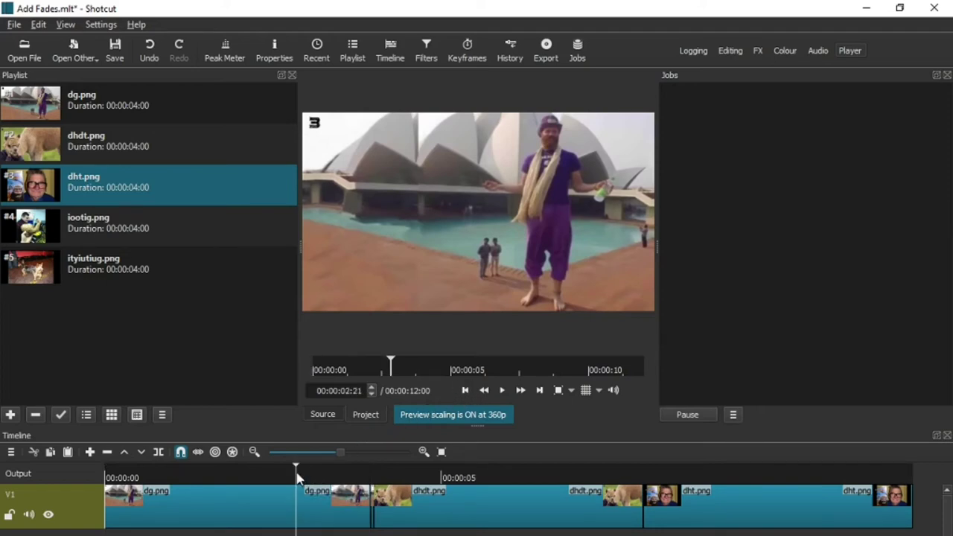
{"action": "left_click", "coordinate": [364, 496]}
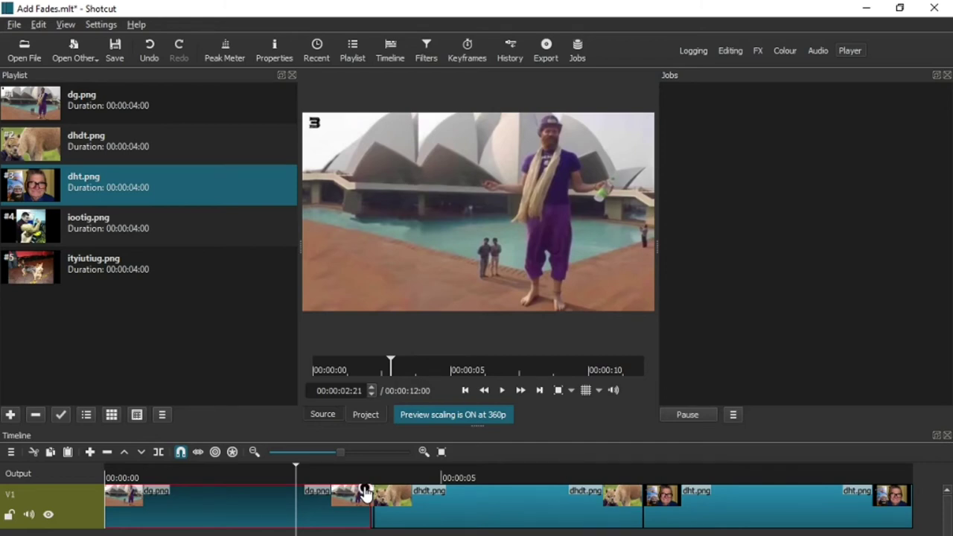
{"action": "left_click_drag", "start_coordinate": [364, 493], "coordinate": [321, 497]}
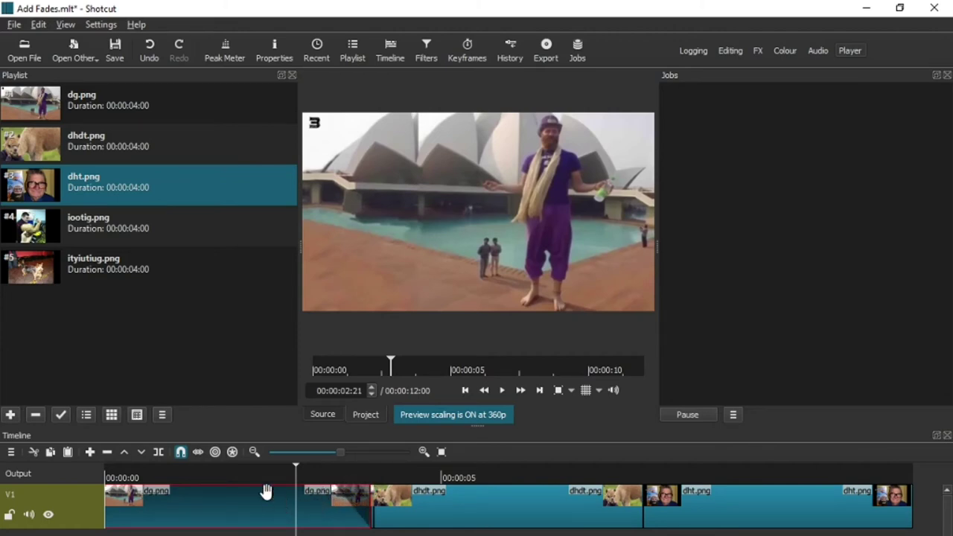
{"action": "left_click", "coordinate": [501, 394]}
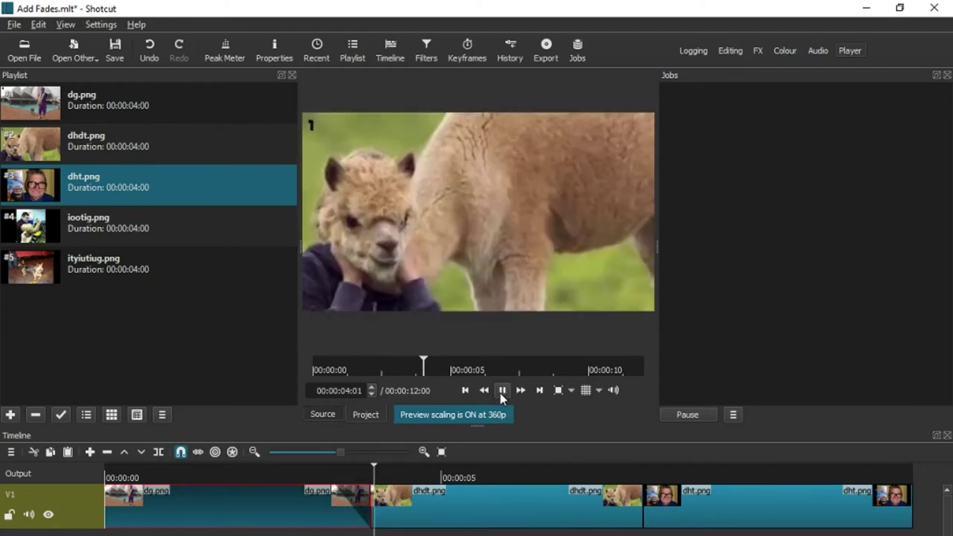
{"action": "left_click", "coordinate": [502, 394]}
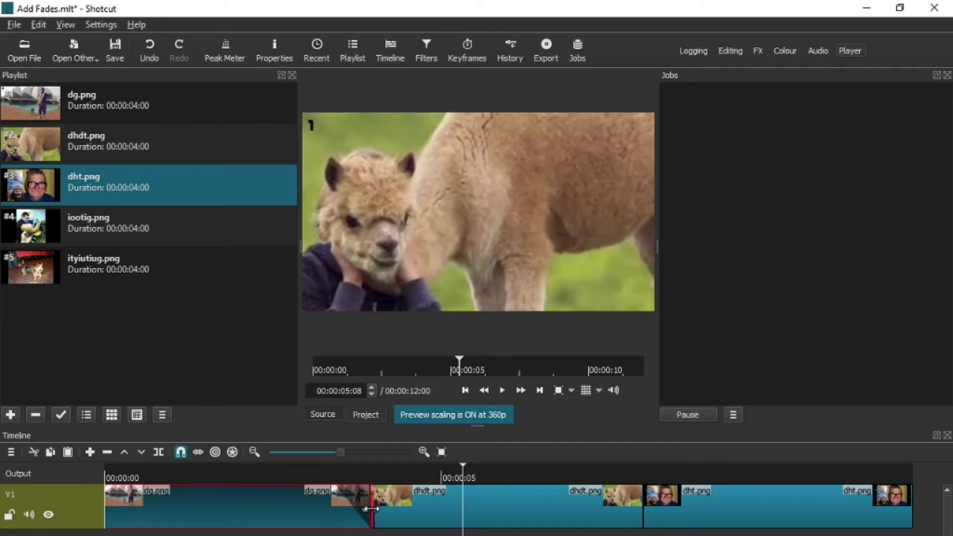
- Add a fade-in to the start of dhdt.png and preview the fades from 00:00:02:15
{"action": "mouse_move", "coordinate": [380, 499]}
{"action": "left_click_drag", "start_coordinate": [380, 494], "coordinate": [409, 505]}
{"action": "left_click", "coordinate": [281, 477]}
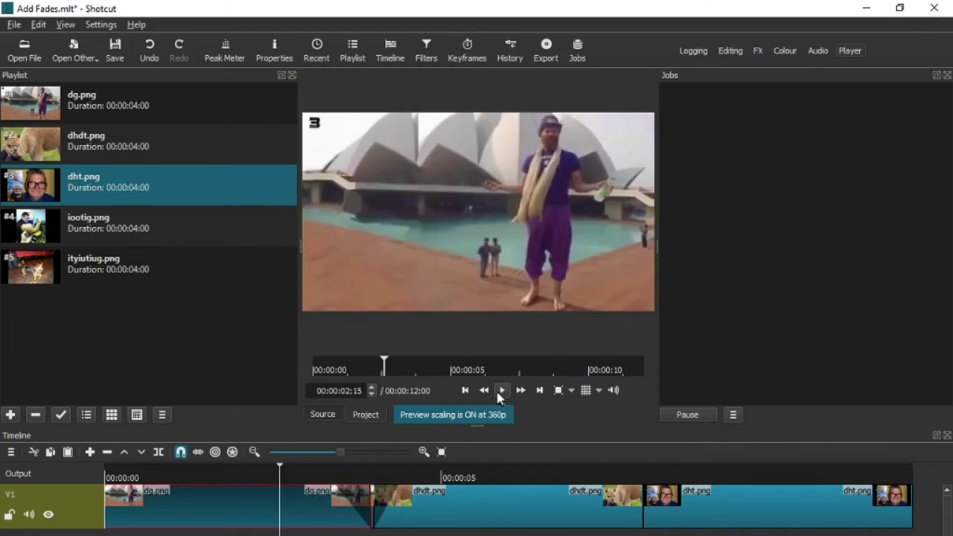
{"action": "left_click", "coordinate": [498, 394]}
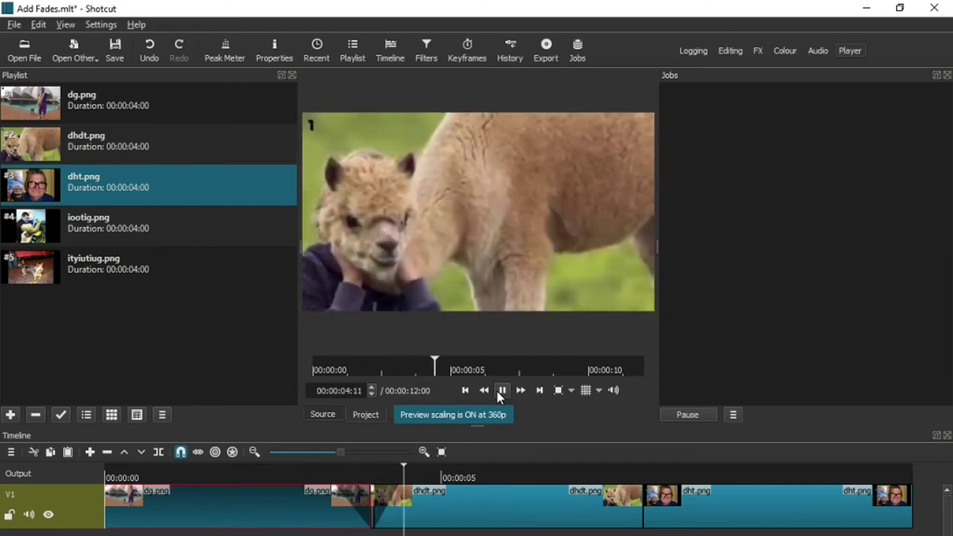
{"action": "left_click", "coordinate": [498, 394]}
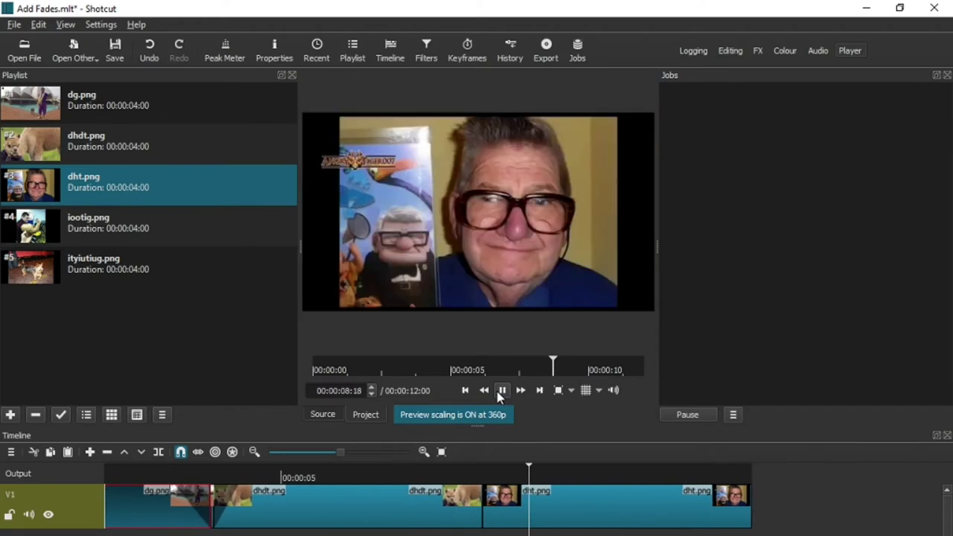
{"action": "left_click", "coordinate": [499, 396]}
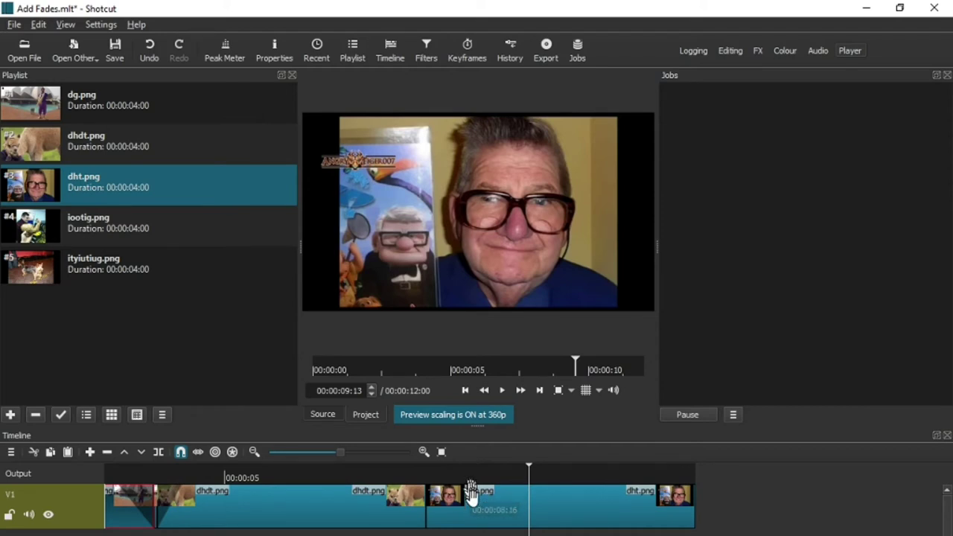
- Overlap dht.png onto dhdt.png to create a crossfade, undoing and redoing the first attempt
{"action": "left_click_drag", "start_coordinate": [478, 509], "coordinate": [453, 513]}
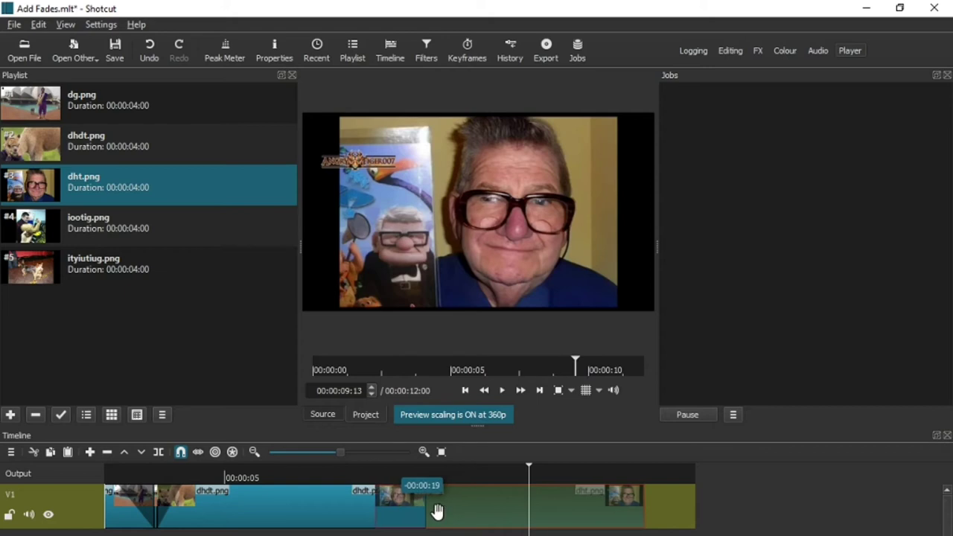
{"action": "left_click_drag", "start_coordinate": [438, 511], "coordinate": [428, 509]}
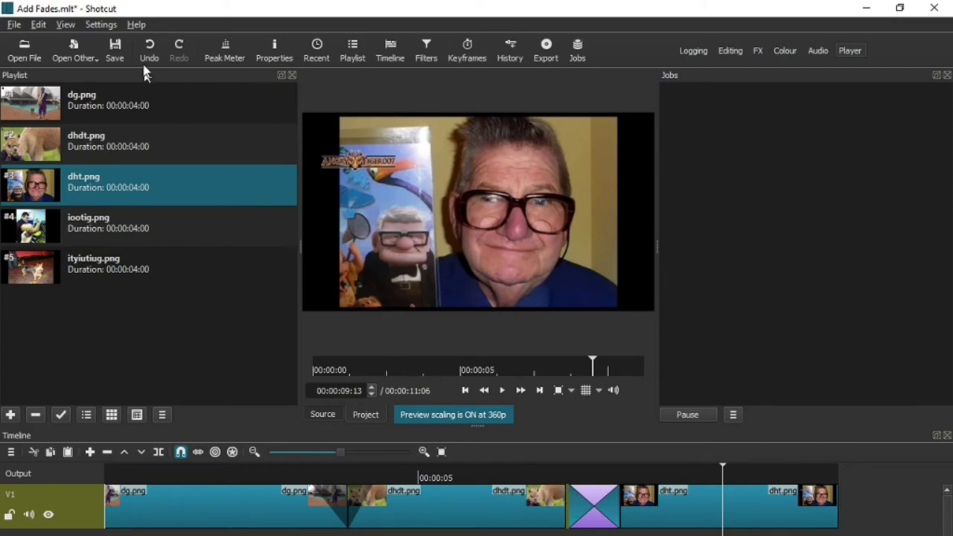
{"action": "left_click", "coordinate": [149, 49]}
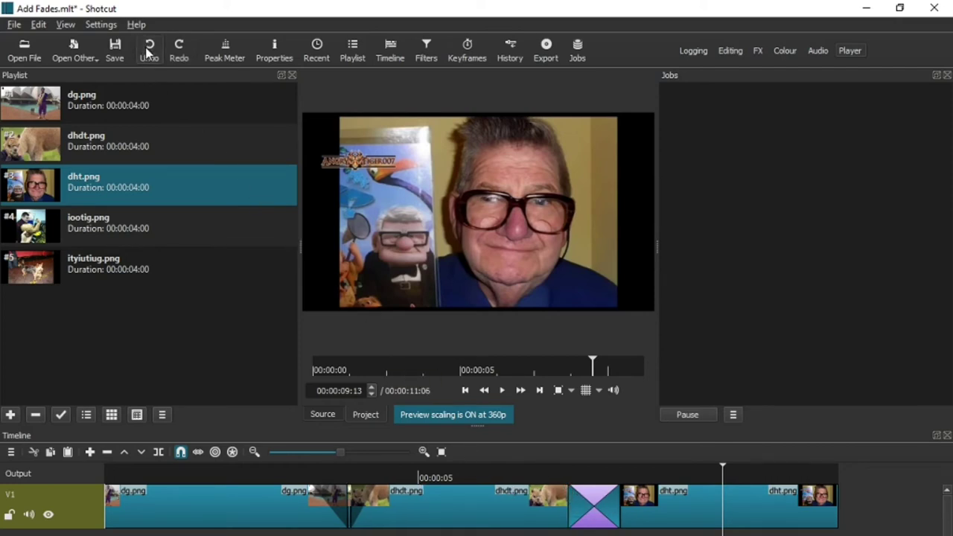
{"action": "left_click", "coordinate": [149, 49]}
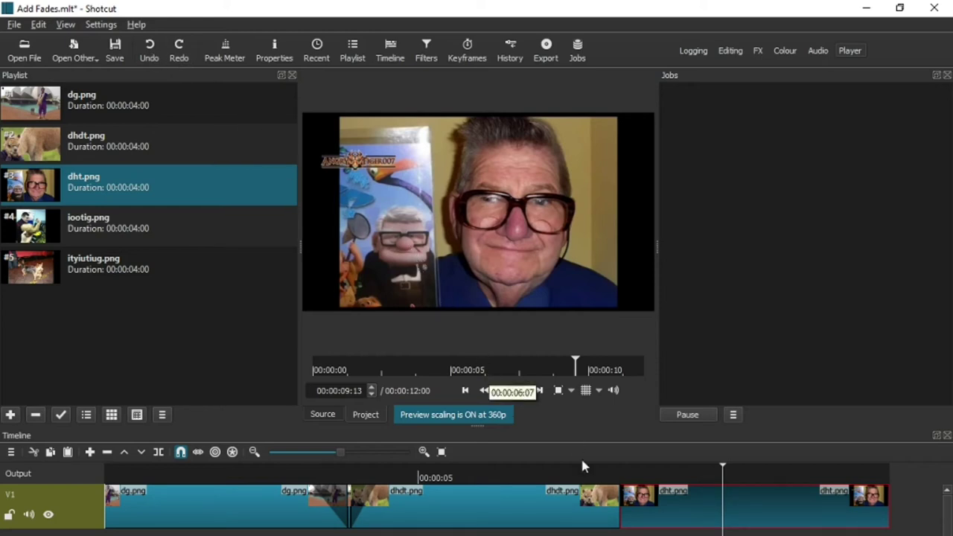
{"action": "left_click_drag", "start_coordinate": [667, 514], "coordinate": [613, 520]}
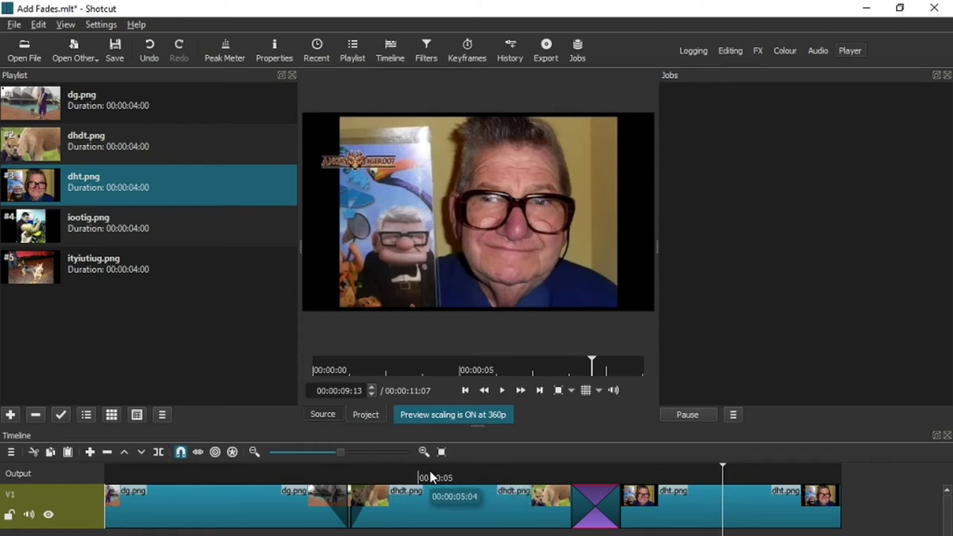
- Preview the crossfade into dht.png starting from 00:00:05:04
{"action": "left_click", "coordinate": [454, 473]}
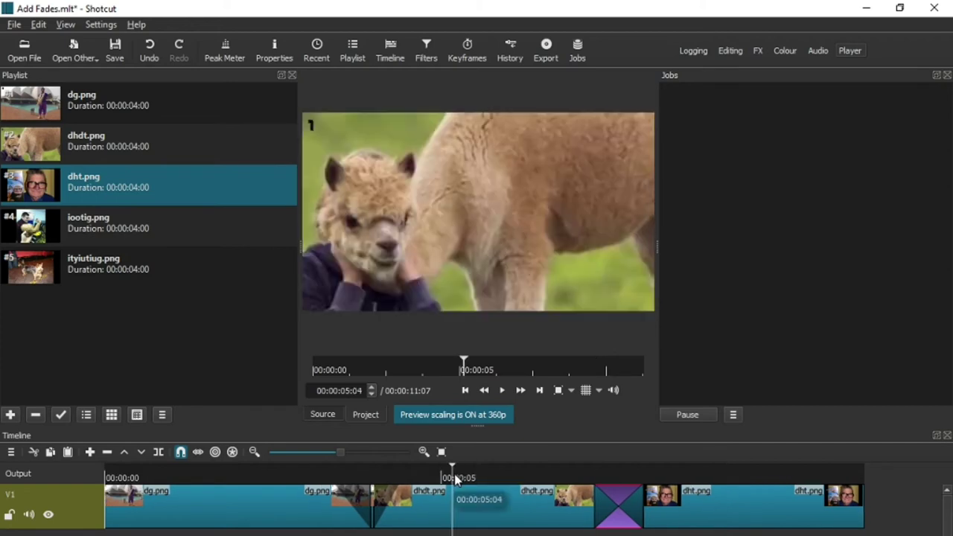
{"action": "left_click", "coordinate": [502, 392]}
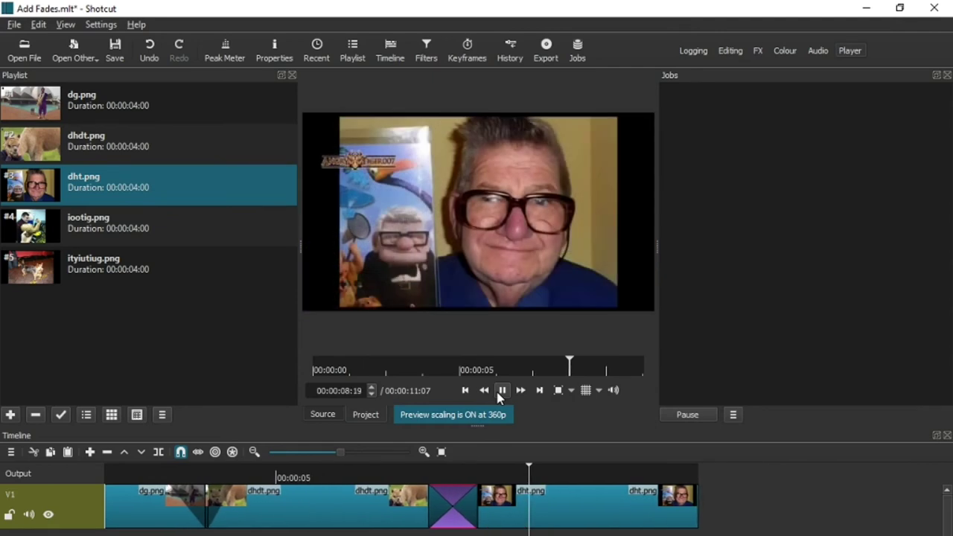
{"action": "left_click", "coordinate": [498, 397]}
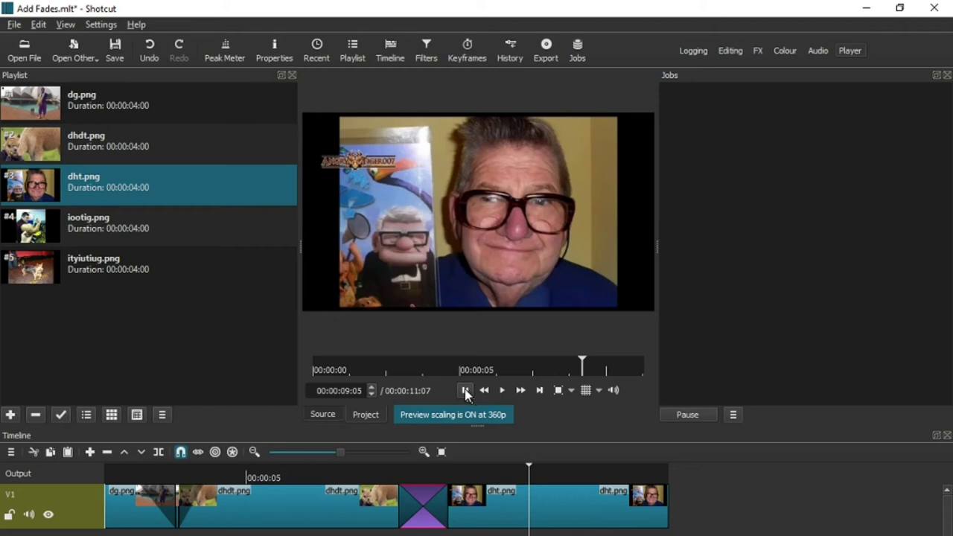
- Play the timeline from the beginning through the fades and crossfade, then return to the start
{"action": "left_click", "coordinate": [466, 391]}
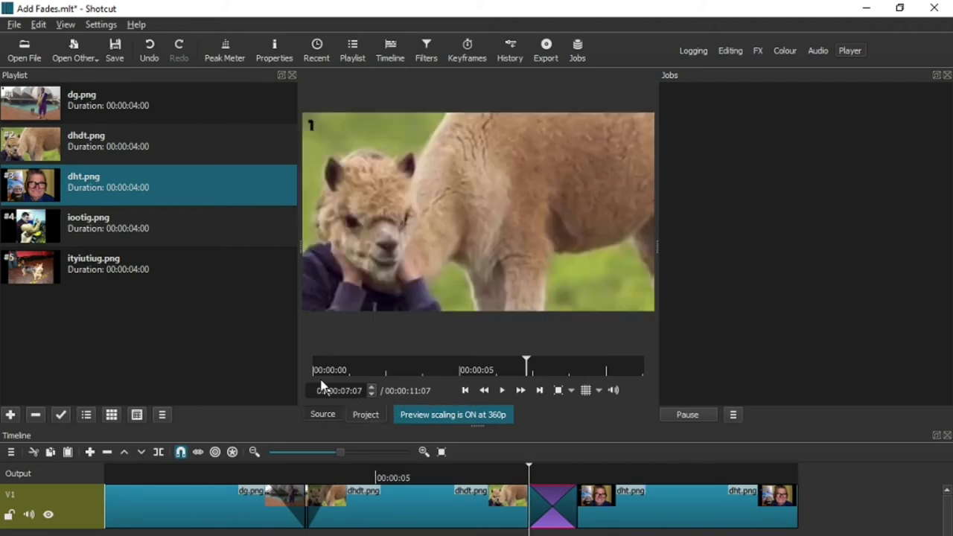
{"action": "left_click", "coordinate": [320, 375]}
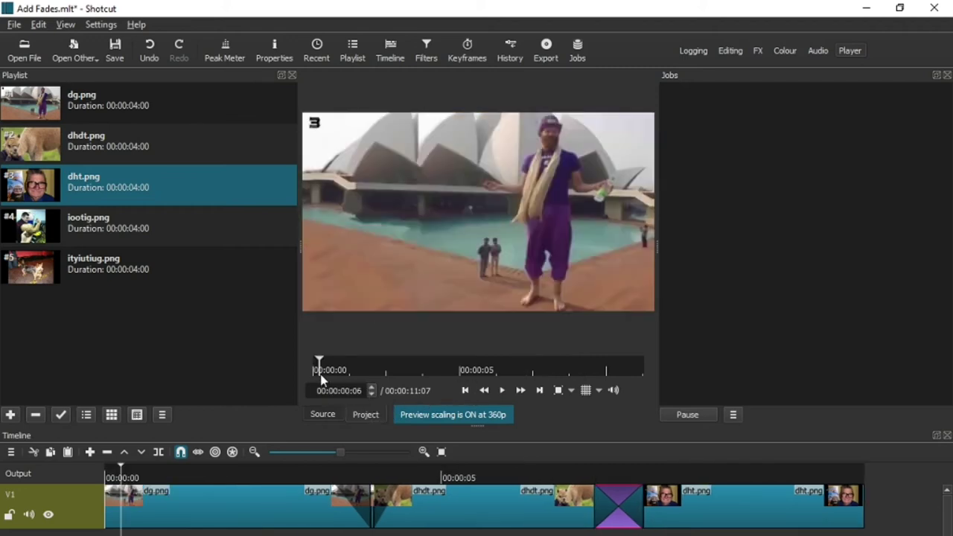
{"action": "left_click", "coordinate": [502, 391]}
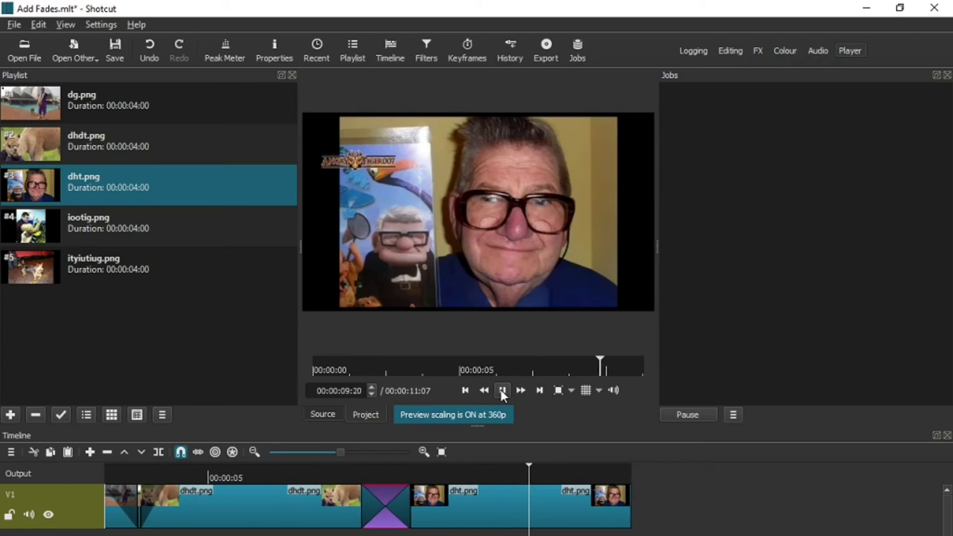
{"action": "left_click", "coordinate": [503, 392]}
{"action": "left_click", "coordinate": [322, 372]}
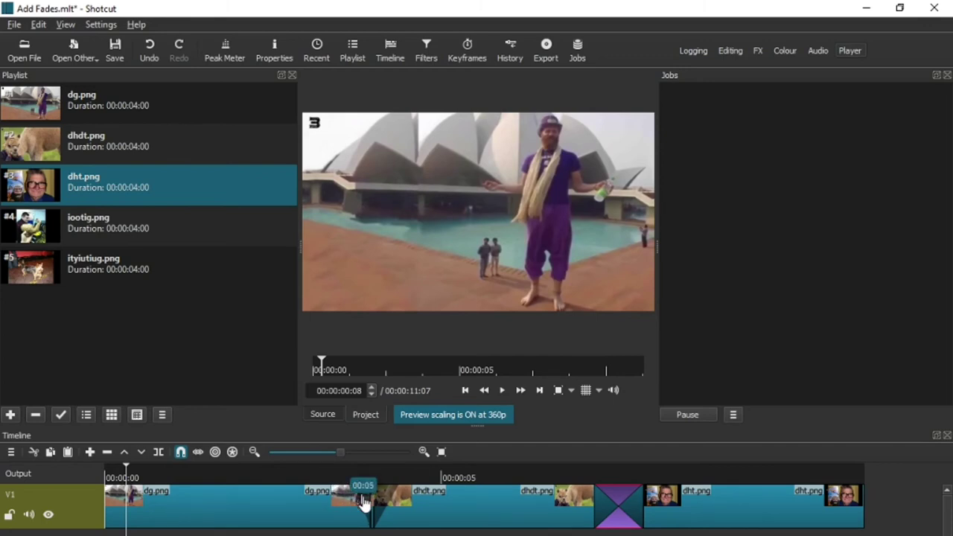
- Lengthen dg.png's fade-out handle so it ramps down into dhdt.png's fade-in
{"action": "left_click_drag", "start_coordinate": [369, 504], "coordinate": [393, 503]}
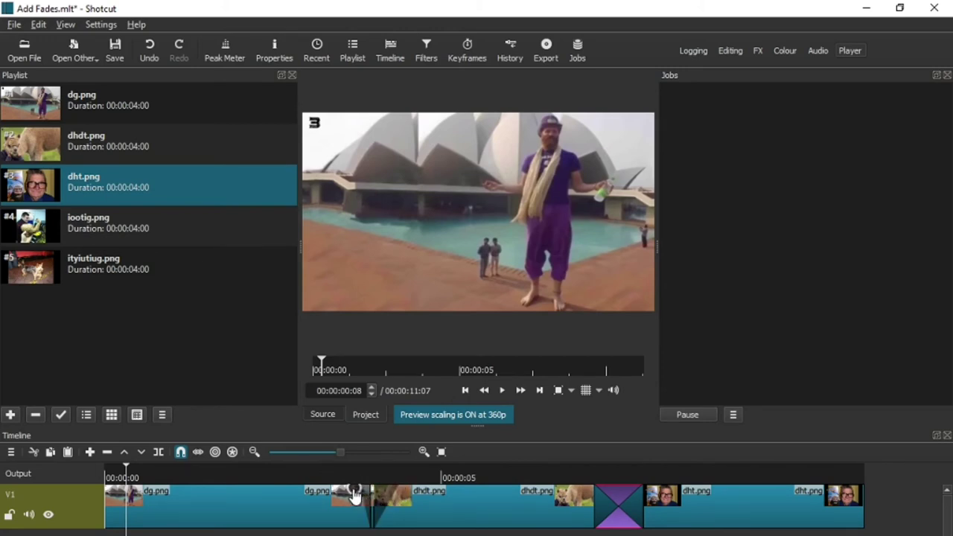
{"action": "left_click_drag", "start_coordinate": [355, 492], "coordinate": [325, 498]}
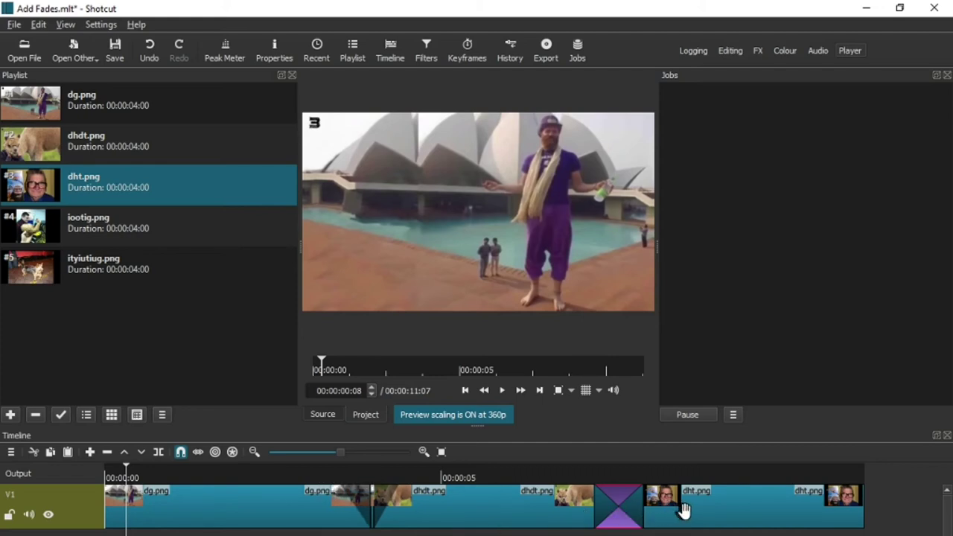
{"action": "mouse_move", "coordinate": [683, 510]}
{"action": "left_mouse_down"}
{"action": "mouse_move", "coordinate": [672, 506]}
{"action": "mouse_move", "coordinate": [702, 500]}
{"action": "mouse_move", "coordinate": [688, 504]}
{"action": "left_mouse_up"}
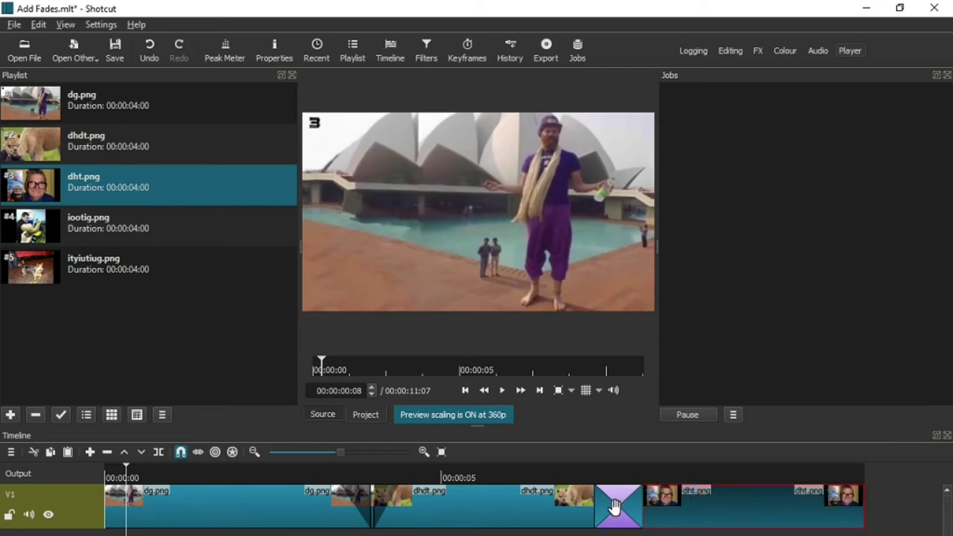
- Remove the short transition, overlap dht.png far onto dhdt.png, and stretch dht.png's end outward
{"action": "right_click", "coordinate": [614, 506]}
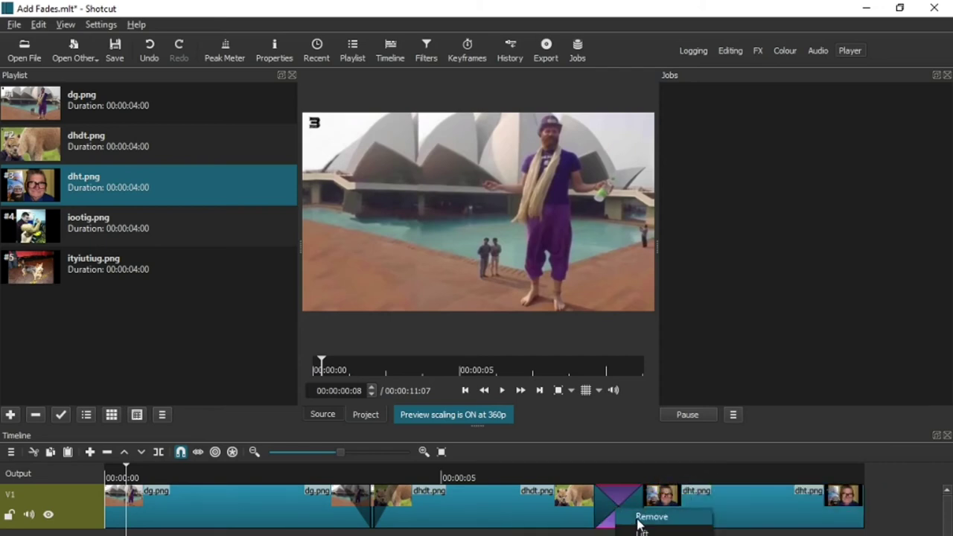
{"action": "left_click", "coordinate": [649, 516]}
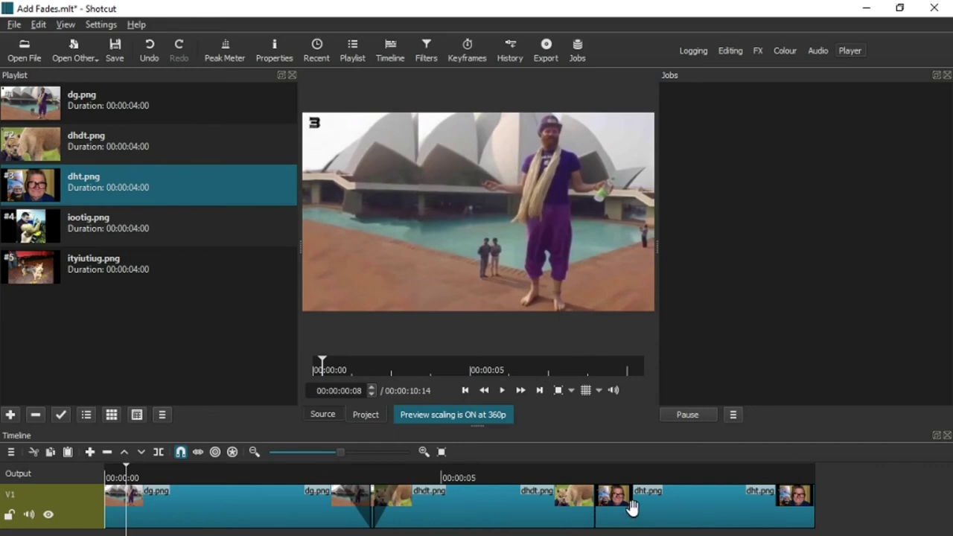
{"action": "left_click_drag", "start_coordinate": [652, 515], "coordinate": [483, 512]}
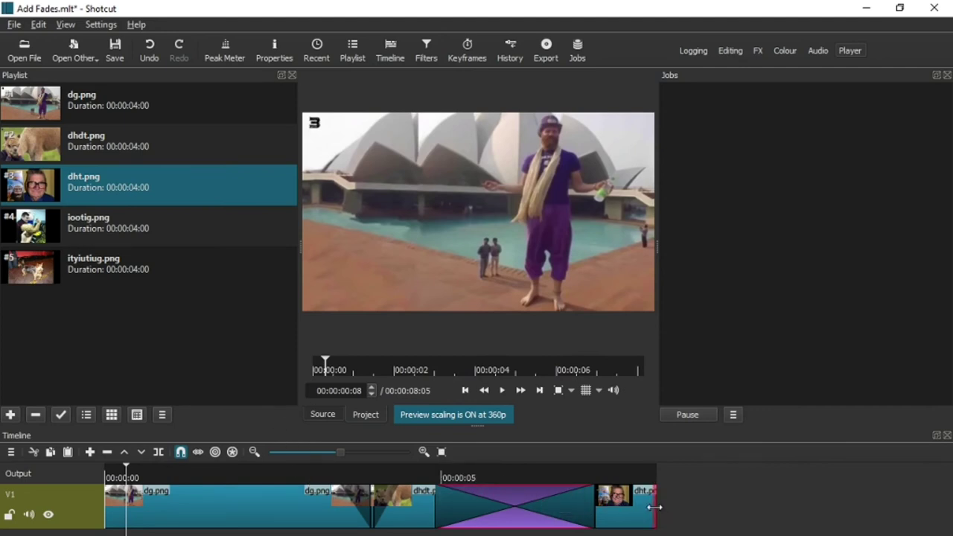
{"action": "left_click_drag", "start_coordinate": [654, 507], "coordinate": [828, 513]}
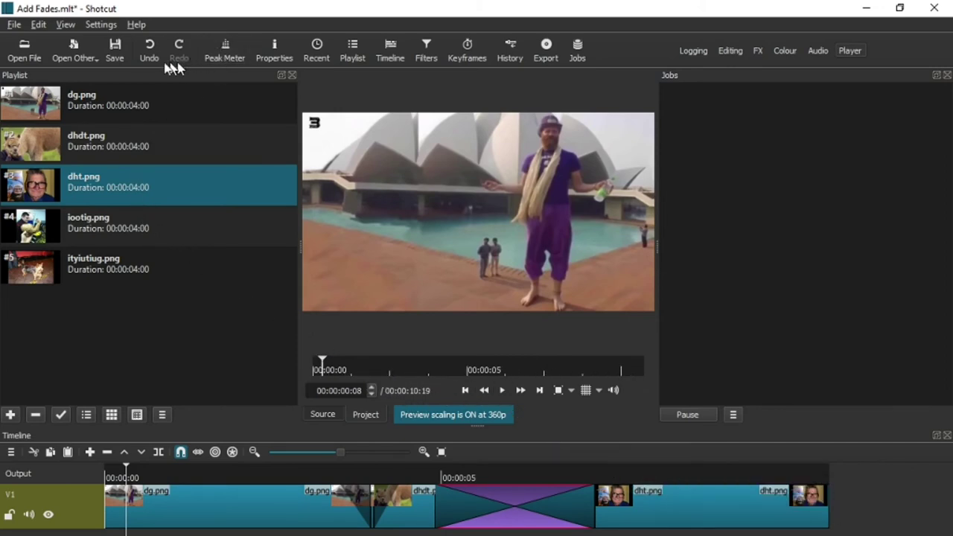
- Play the 00:00:10:19 sequence through the long crossfade, then park the playhead near 00:00:01:15
{"action": "left_click", "coordinate": [502, 390]}
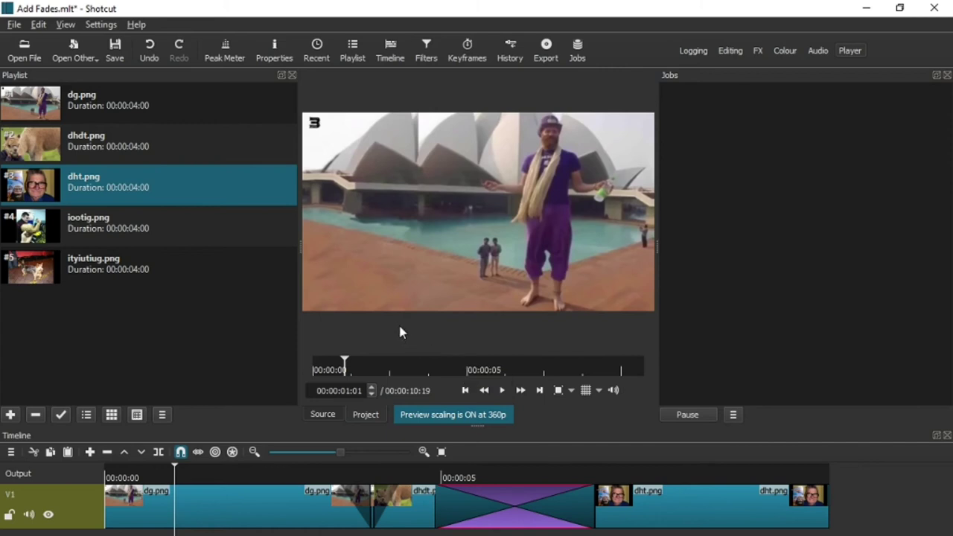
{"action": "key", "text": "space"}
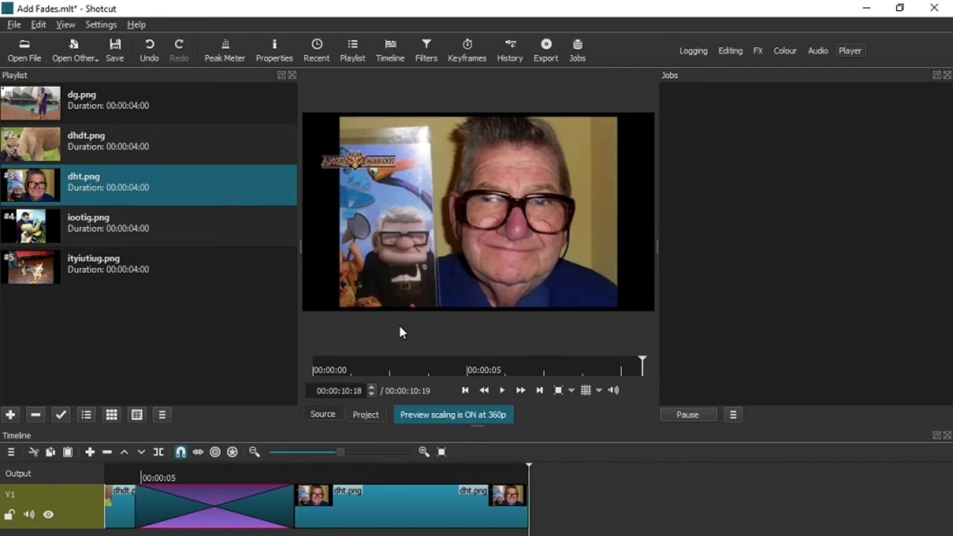
{"action": "left_click", "coordinate": [363, 372]}
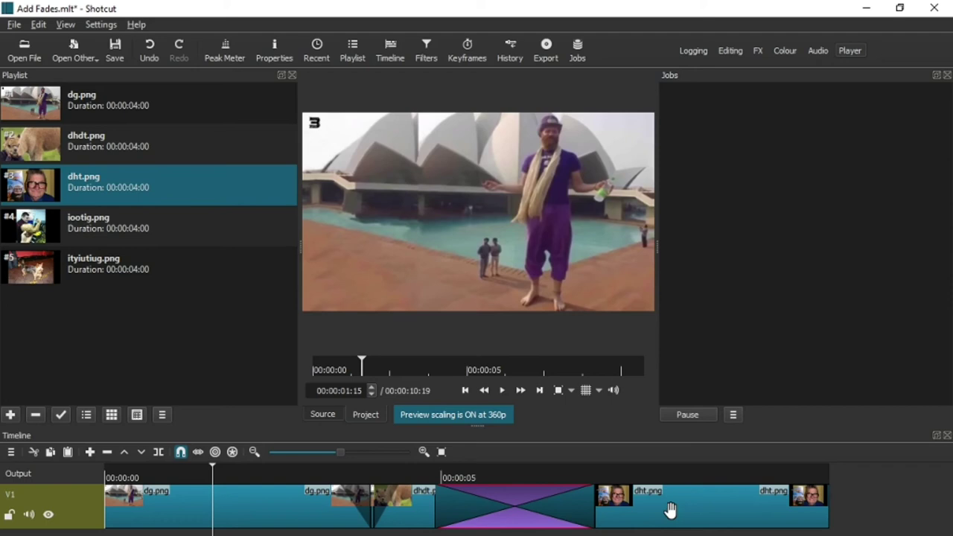
- Move dht.png and the crossfade later, extend dhdt.png with a long fade-in, and fit the timeline
{"action": "left_click_drag", "start_coordinate": [772, 501], "coordinate": [942, 499]}
{"action": "left_click_drag", "start_coordinate": [498, 507], "coordinate": [784, 504]}
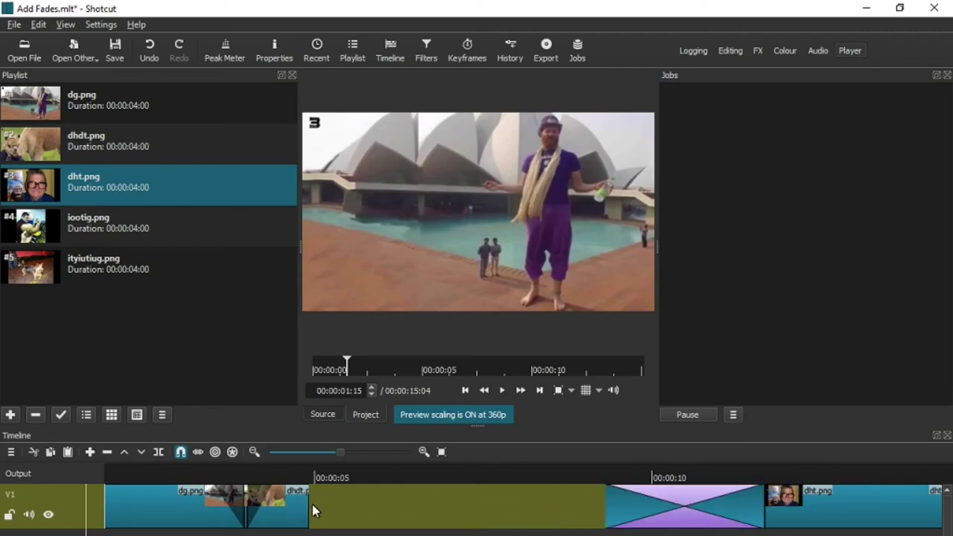
{"action": "left_click_drag", "start_coordinate": [309, 504], "coordinate": [610, 504]}
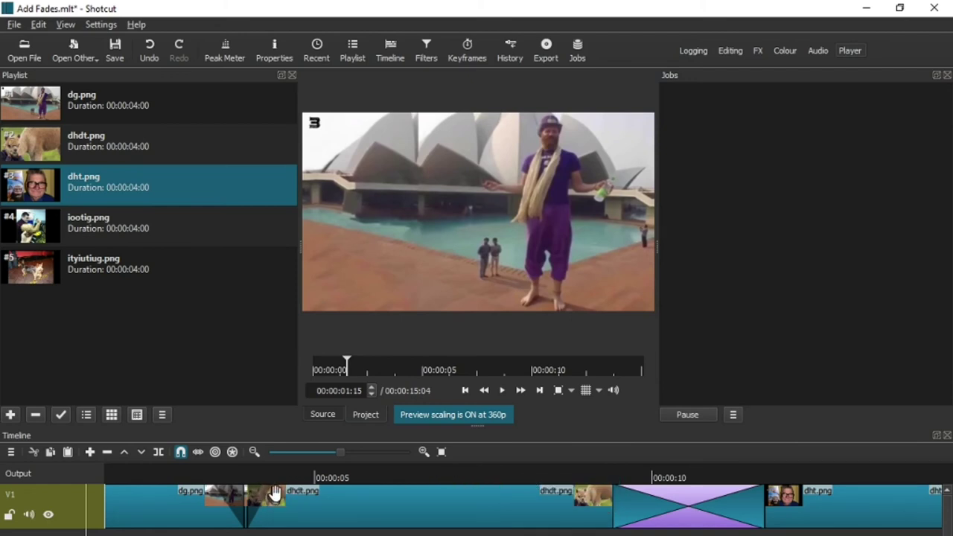
{"action": "left_click_drag", "start_coordinate": [268, 490], "coordinate": [377, 488]}
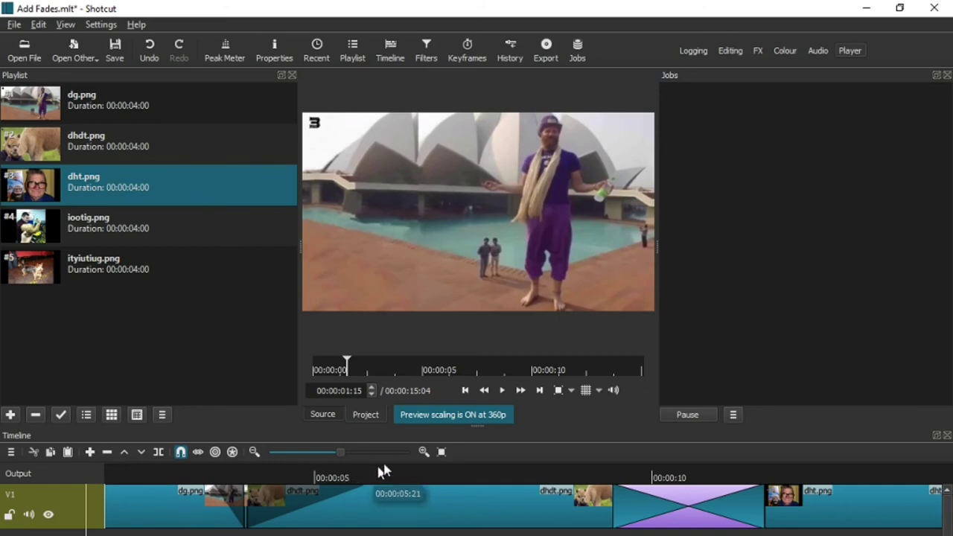
{"action": "left_click", "coordinate": [445, 455]}
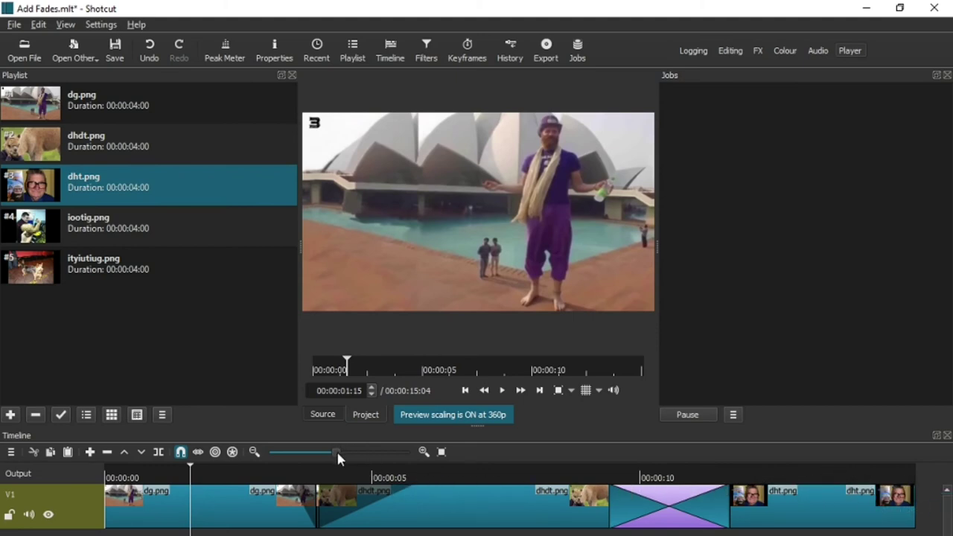
{"action": "left_click_drag", "start_coordinate": [336, 452], "coordinate": [291, 470]}
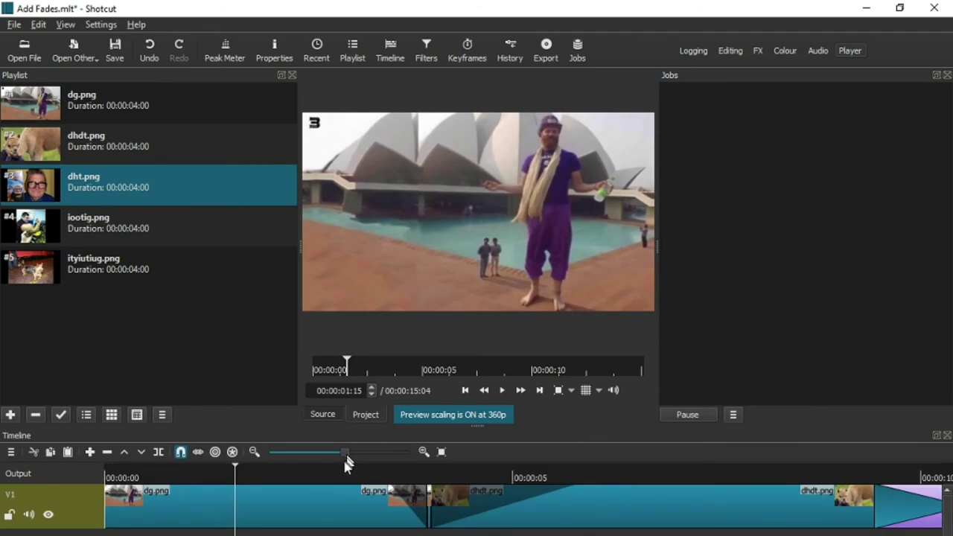
{"action": "left_click", "coordinate": [441, 452]}
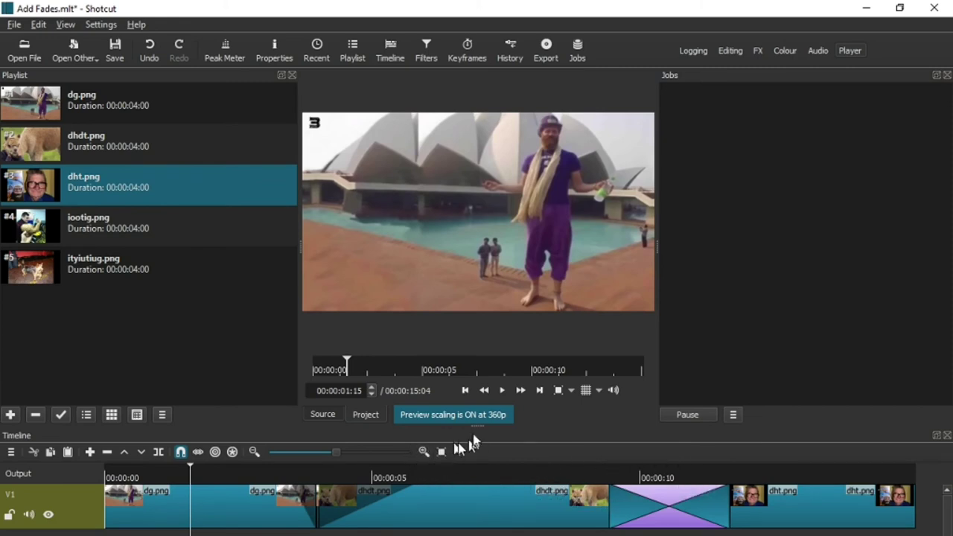
- Play through the crossfade into dht.png, then stop and step back to the 4-second edit point
{"action": "left_click", "coordinate": [503, 390]}
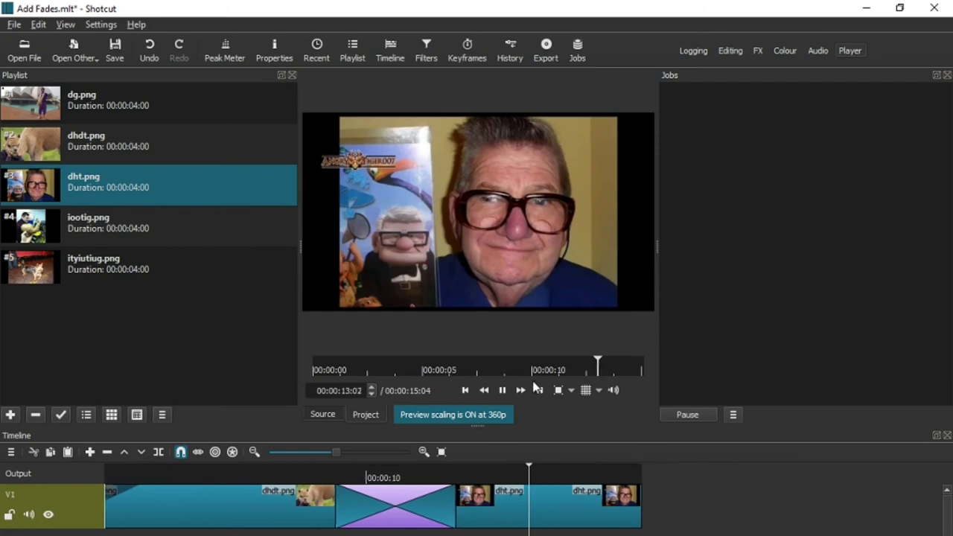
{"action": "key", "text": "space"}
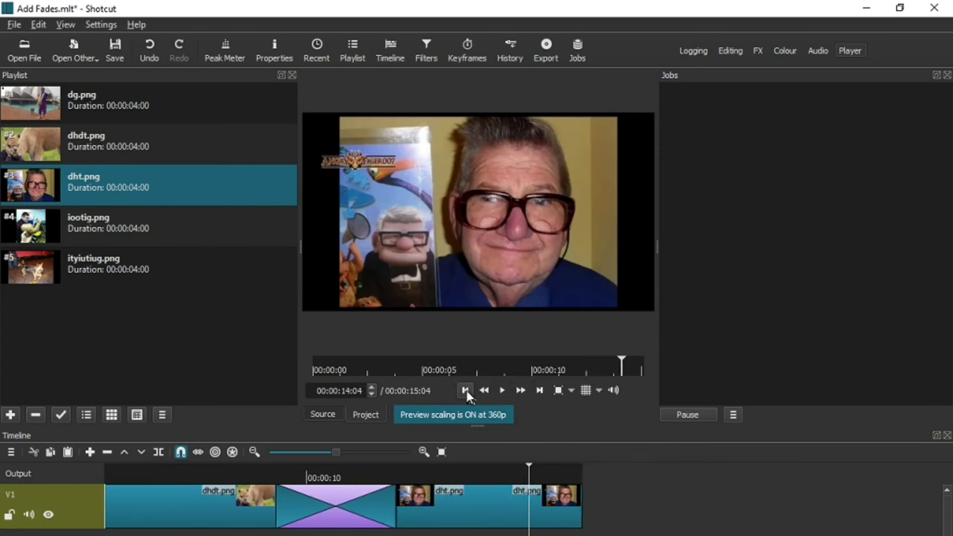
{"action": "left_click", "coordinate": [464, 390]}
{"action": "left_click", "coordinate": [465, 390]}
{"action": "left_click", "coordinate": [465, 391]}
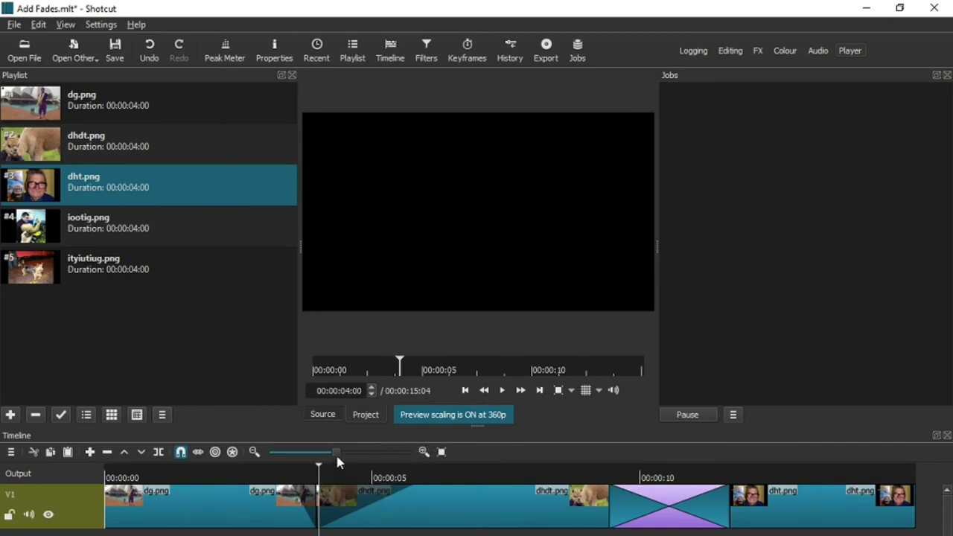
- Remove the one-frame stray clip between dg.png and dhdt.png, then replay from just before the junction
{"action": "left_click_drag", "start_coordinate": [337, 452], "coordinate": [379, 457]}
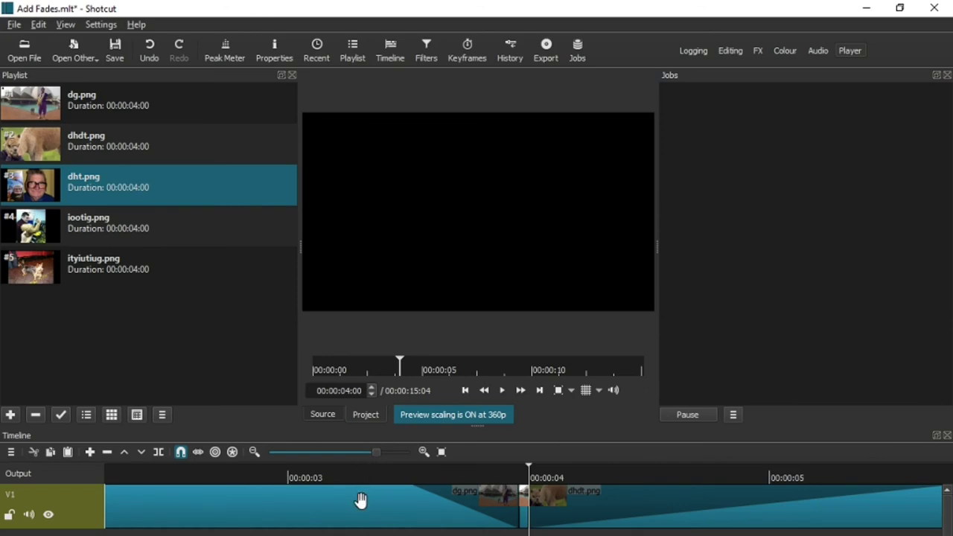
{"action": "right_click", "coordinate": [523, 503]}
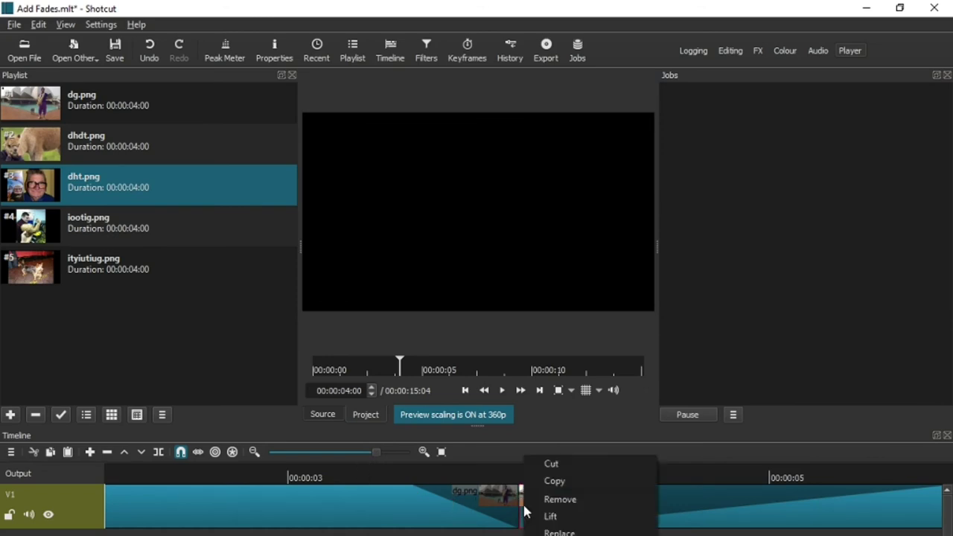
{"action": "left_click", "coordinate": [558, 500]}
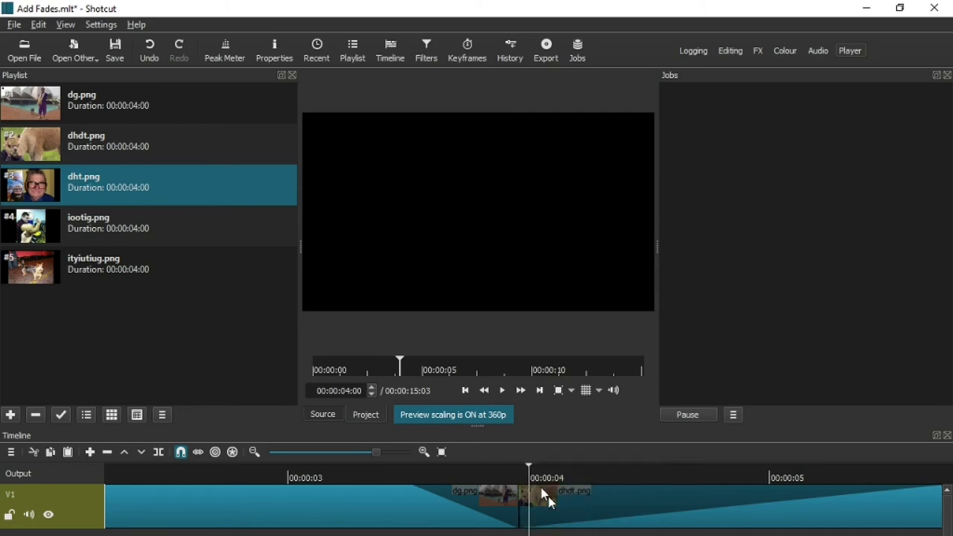
{"action": "left_click", "coordinate": [242, 485]}
{"action": "key", "text": "space"}
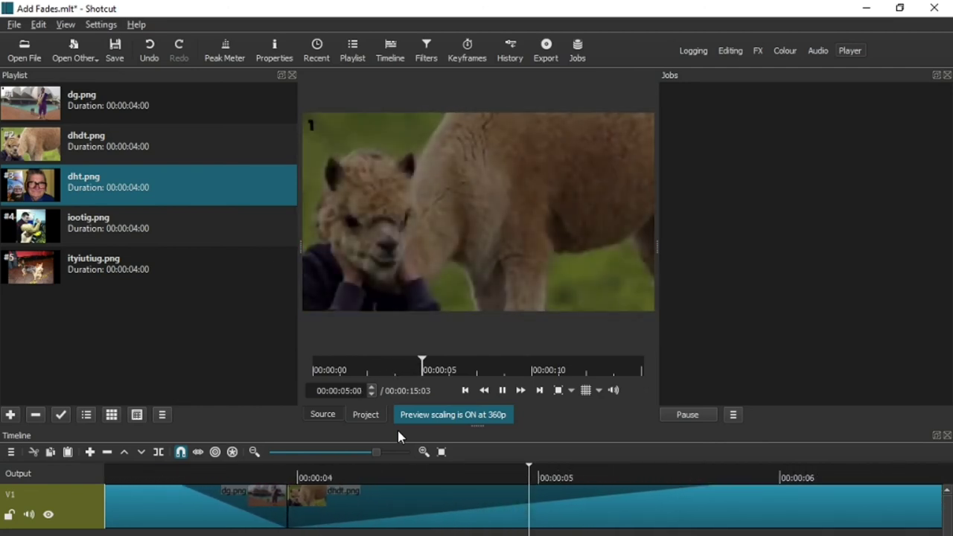